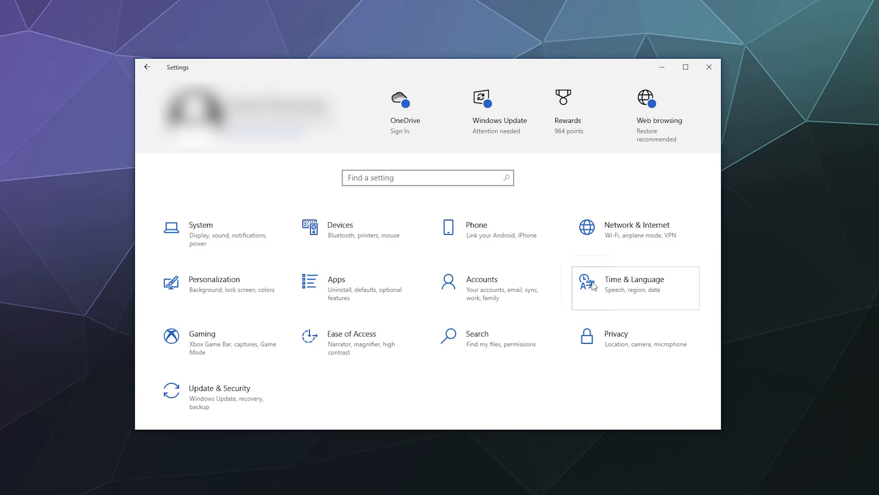
# Open the Time & Language settings and toggle automatic time zone setting on and back off
pyautogui.click(641, 296)
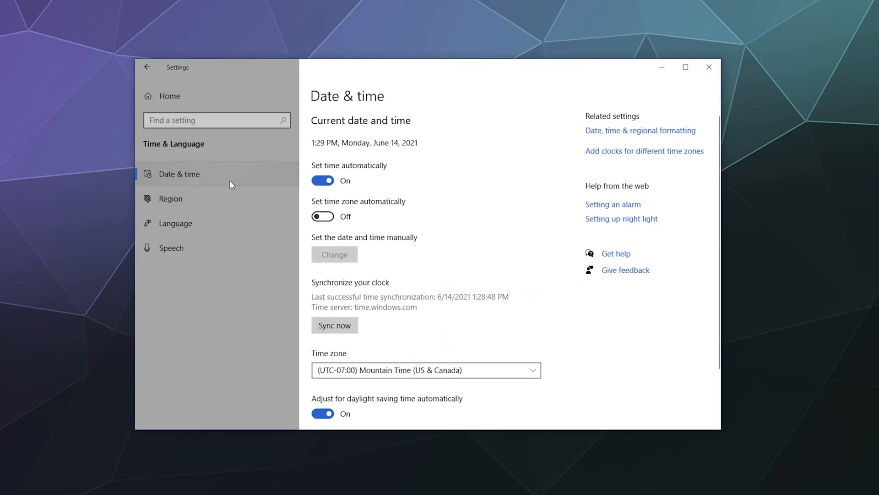
pyautogui.click(337, 221)
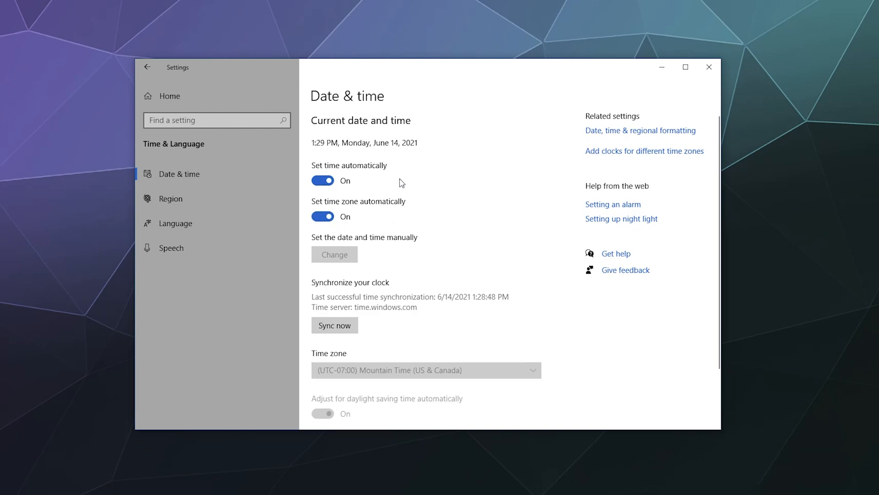
pyautogui.click(329, 220)
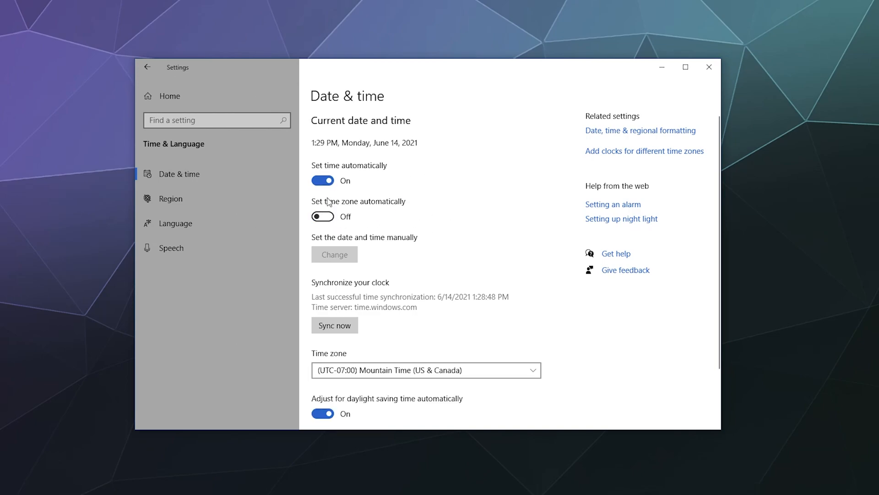
# Choose (UTC-07:00) Mountain Time (US & Canada) as the time zone in the Date & time settings
pyautogui.scroll(-2, 412, 238)
pyautogui.scroll(2, 405, 235)
pyautogui.scroll(-3, 373, 229)
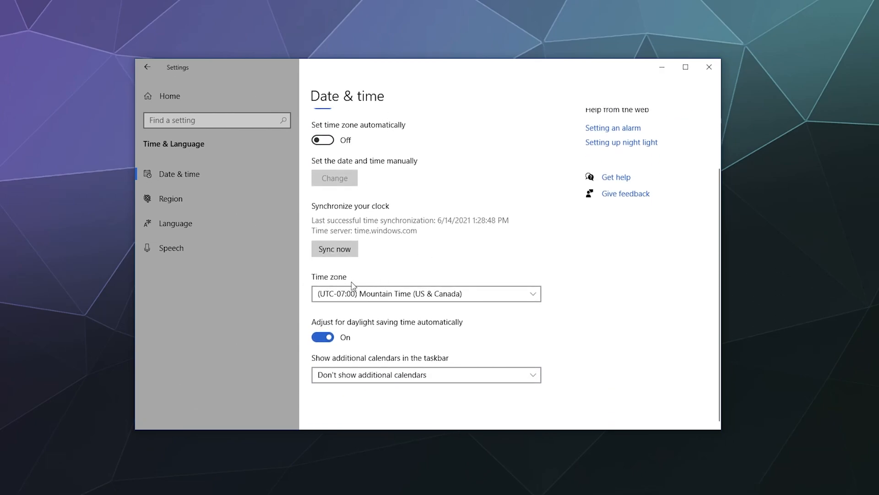
pyautogui.click(356, 301)
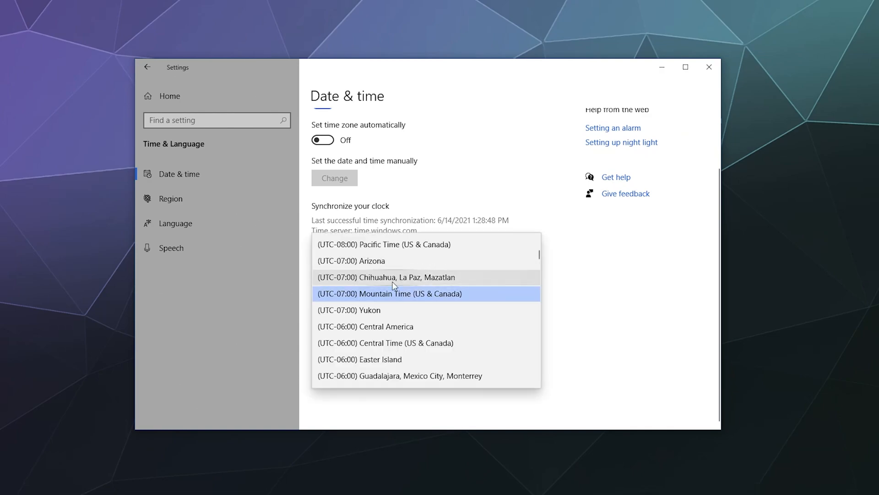
pyautogui.scroll(1, 385, 320)
pyautogui.scroll(2, 387, 326)
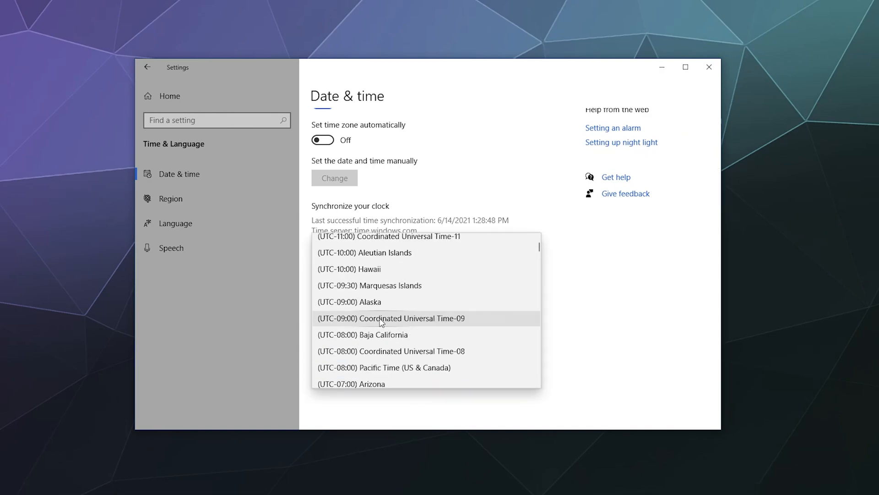
pyautogui.scroll(-2, 384, 310)
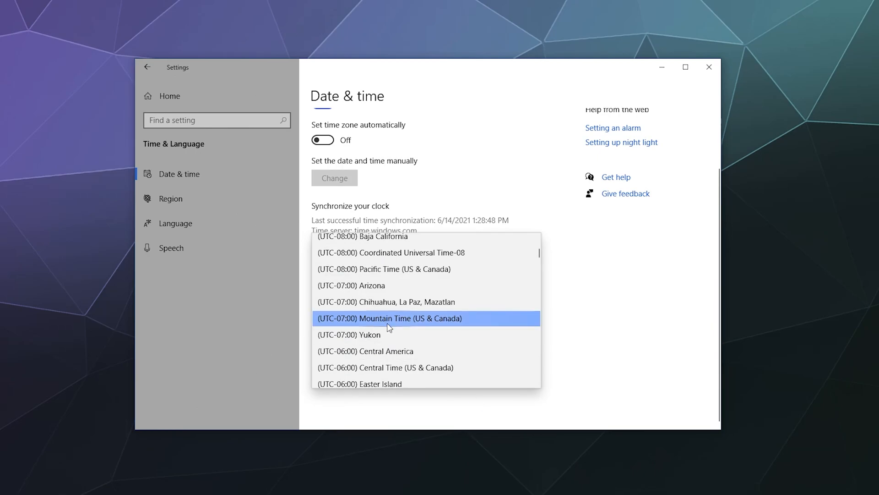
pyautogui.click(437, 324)
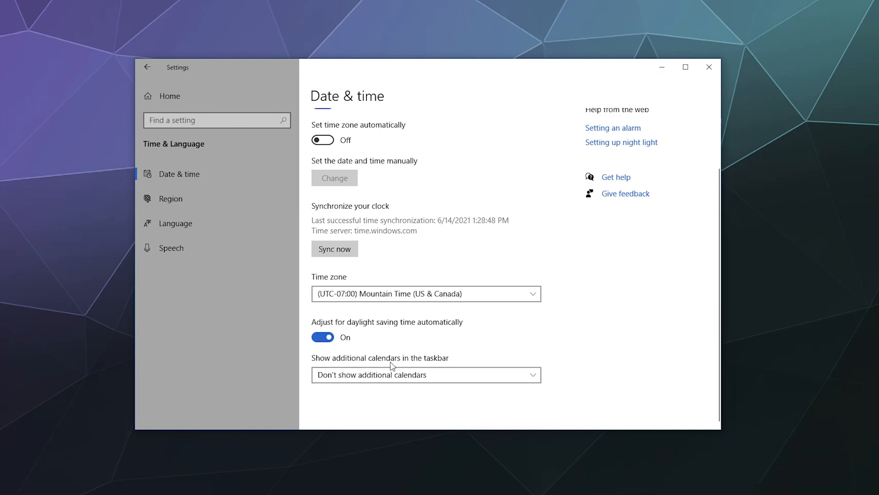
# Examine the choices for showing additional calendars in the taskbar and close the list
pyautogui.click(424, 377)
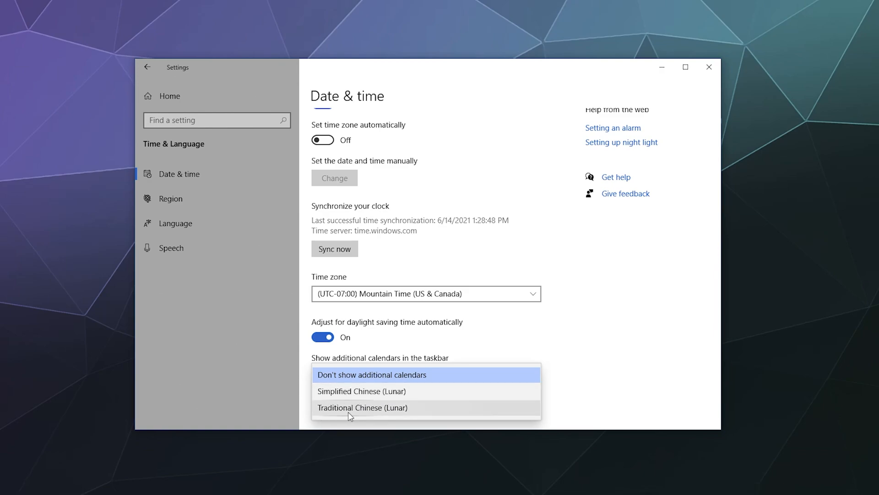
pyautogui.click(620, 351)
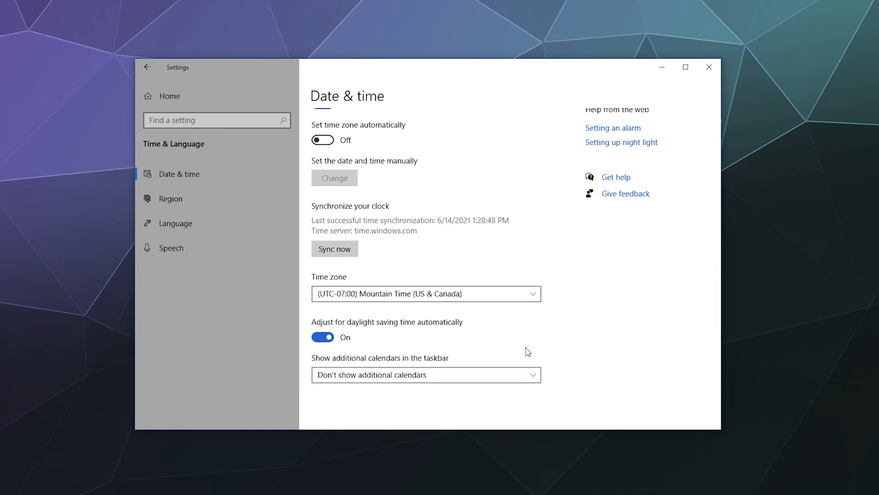
pyautogui.scroll(3, 544, 323)
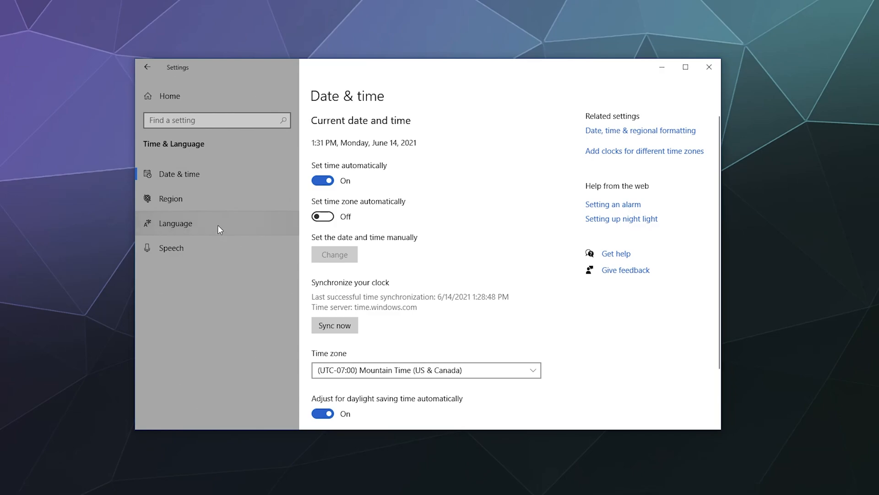
# Look over the Region settings and the page for changing calendar, date and time formats, and go back
pyautogui.click(225, 198)
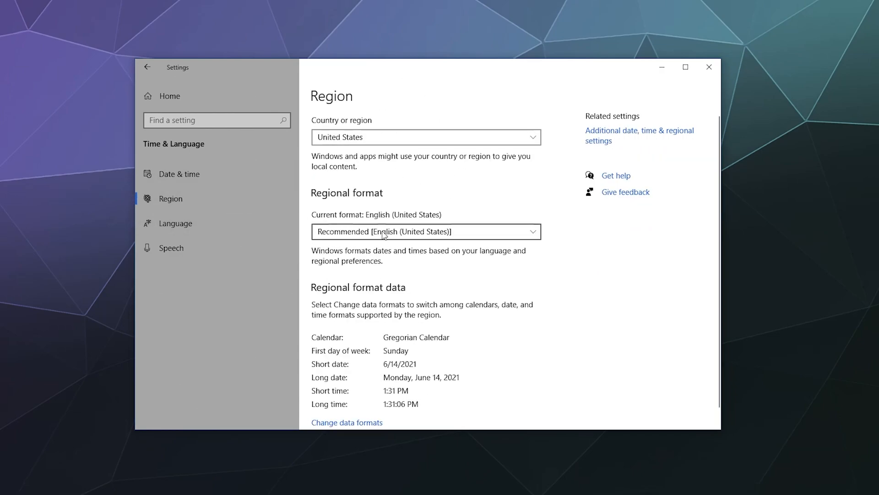
pyautogui.scroll(-1, 545, 291)
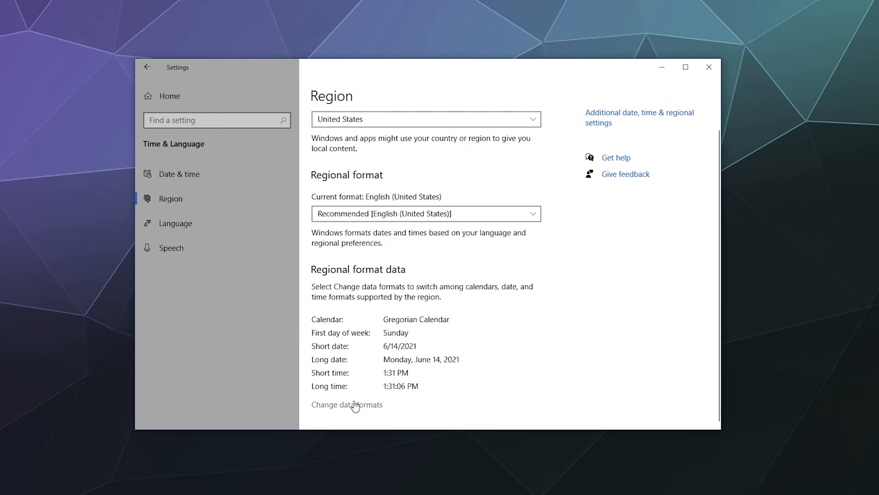
pyautogui.click(379, 403)
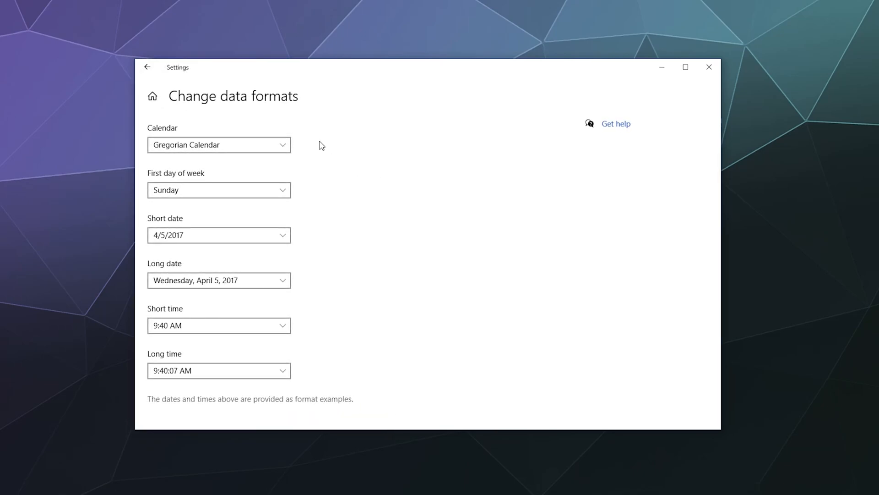
pyautogui.click(147, 67)
# Open the Language settings and check which Windows display languages are available
pyautogui.click(275, 225)
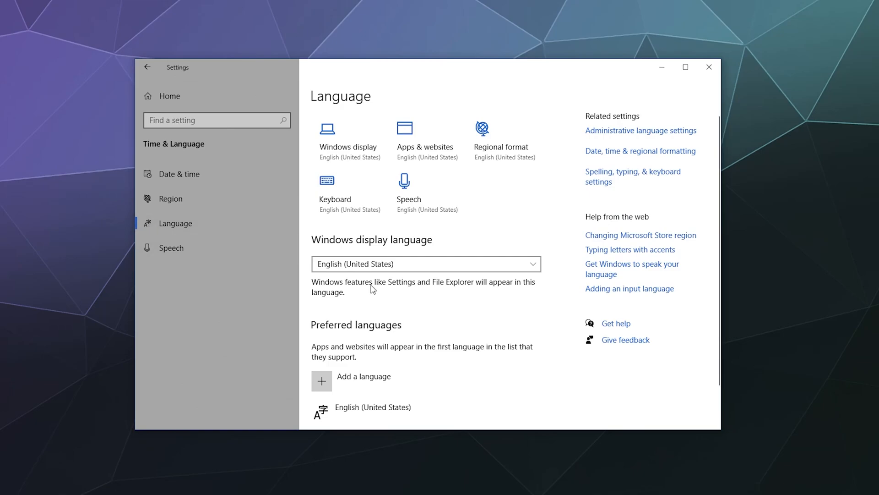
pyautogui.scroll(-2, 433, 279)
pyautogui.click(458, 215)
pyautogui.click(497, 245)
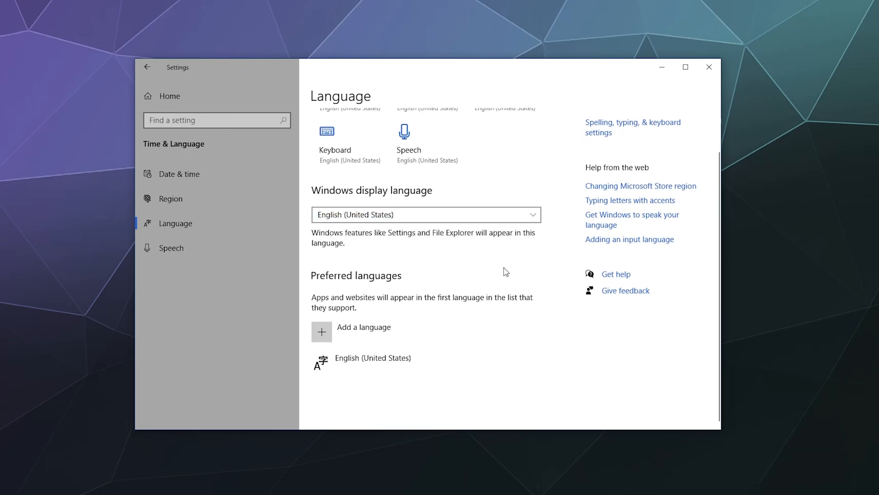
# Go to the language preferences for apps and websites, browse the languages available to install, and cancel the selection
pyautogui.scroll(2, 502, 269)
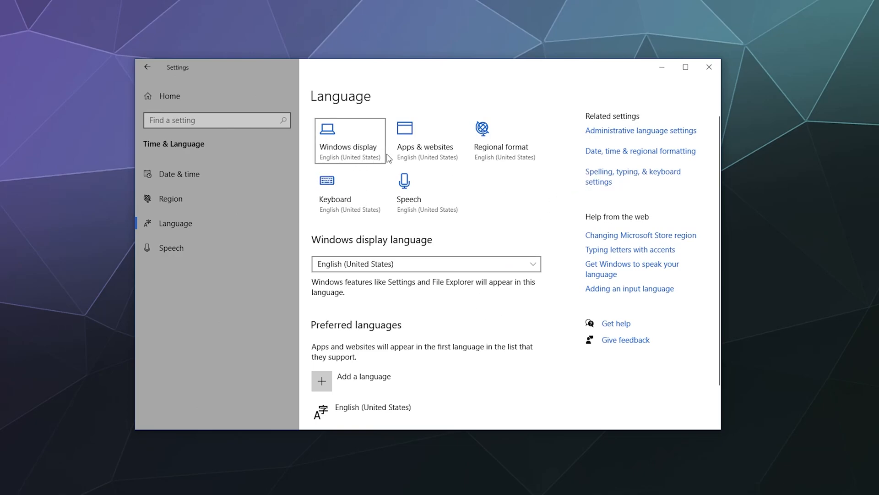
pyautogui.click(415, 159)
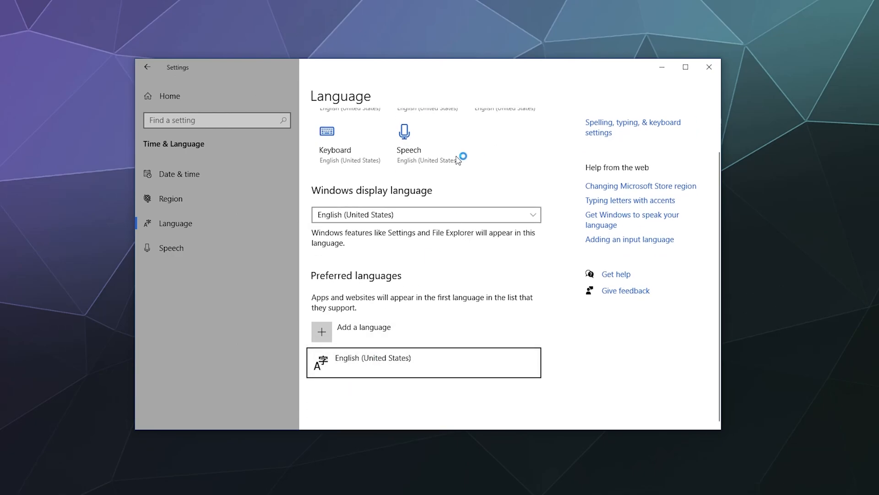
pyautogui.click(360, 332)
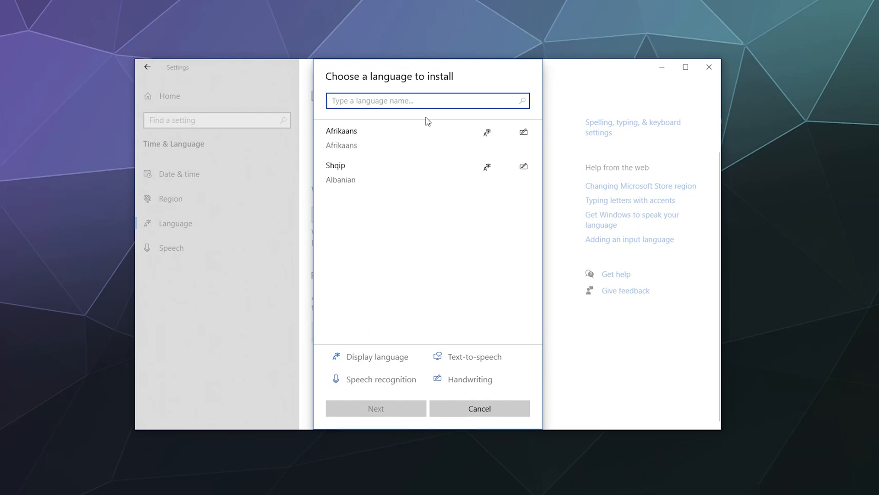
pyautogui.scroll(-5, 406, 255)
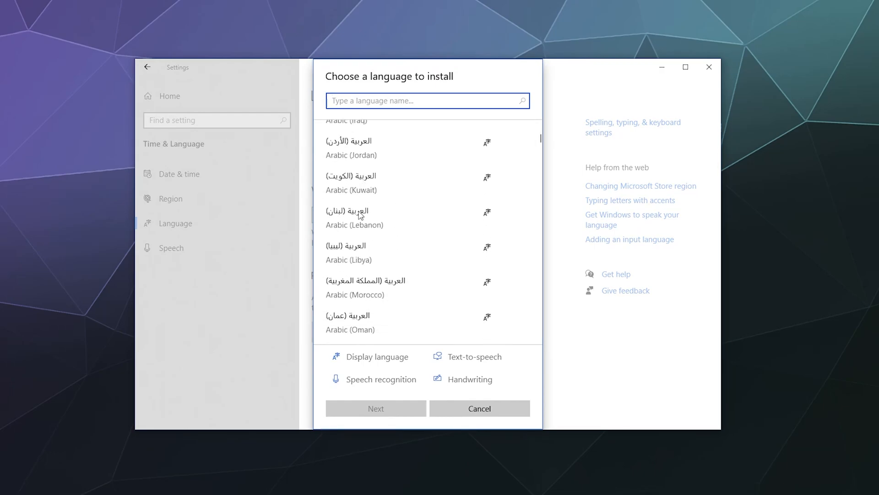
pyautogui.click(438, 406)
# Open the speech options from the Language overview and look through the speech language, microphone and voice settings
pyautogui.scroll(1, 462, 389)
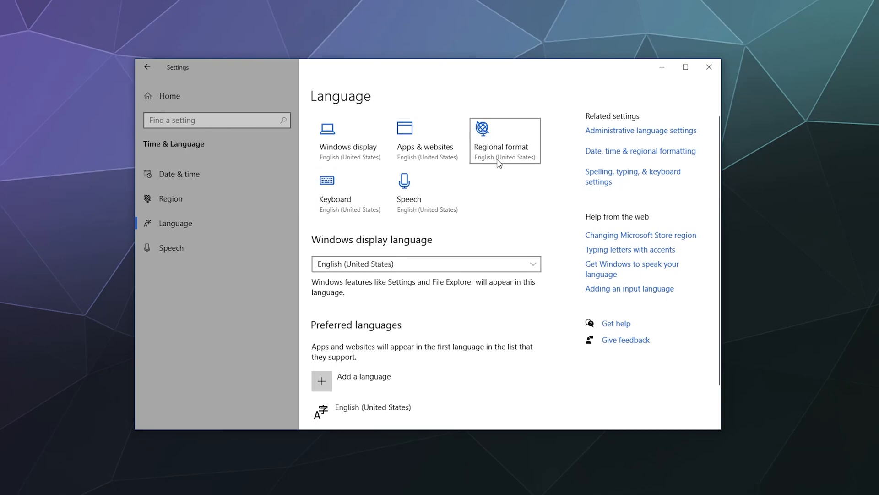
pyautogui.click(429, 192)
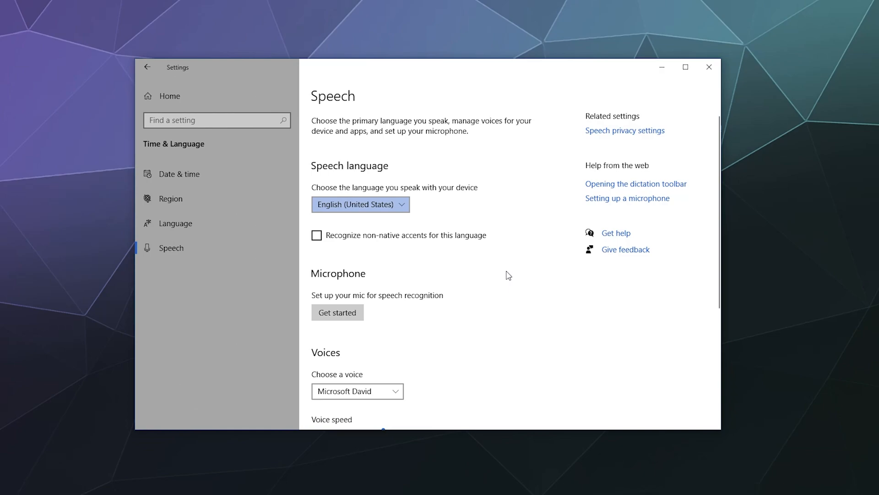
pyautogui.scroll(-3, 508, 275)
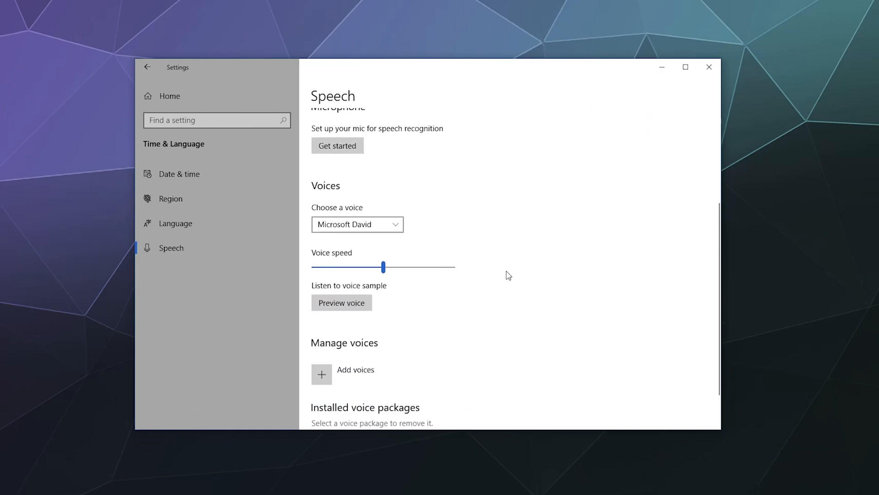
pyautogui.scroll(3, 509, 275)
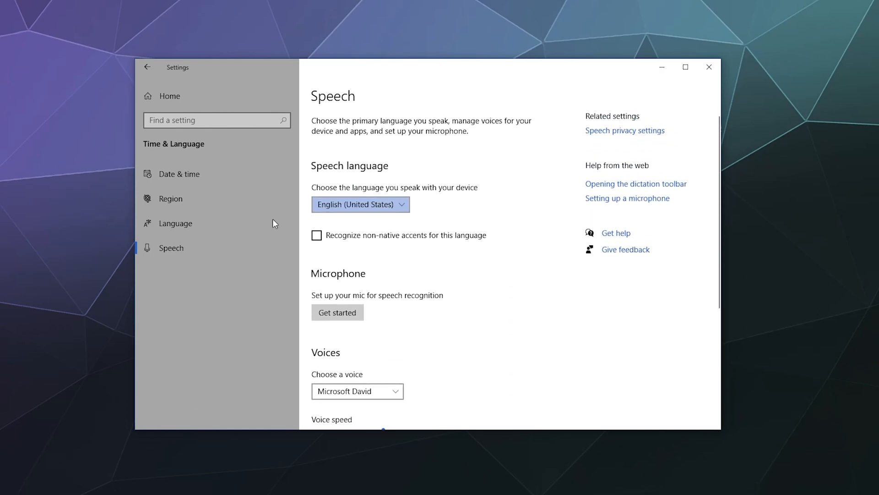
# Return to the Language settings, reopen the Speech settings and check the available speech languages
pyautogui.click(147, 67)
pyautogui.scroll(-1, 403, 298)
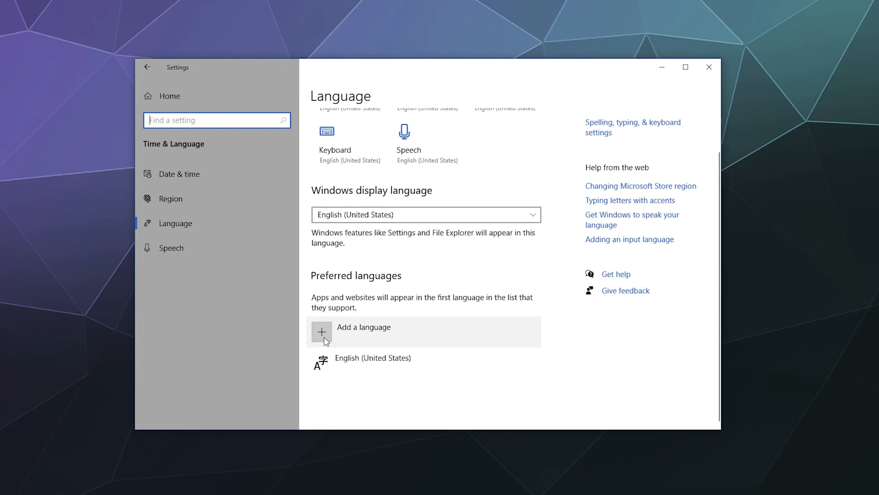
pyautogui.click(206, 247)
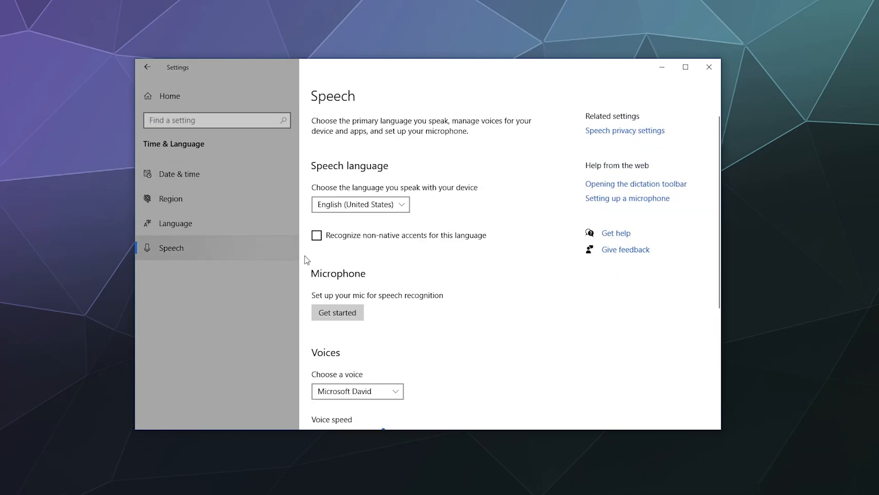
pyautogui.click(350, 205)
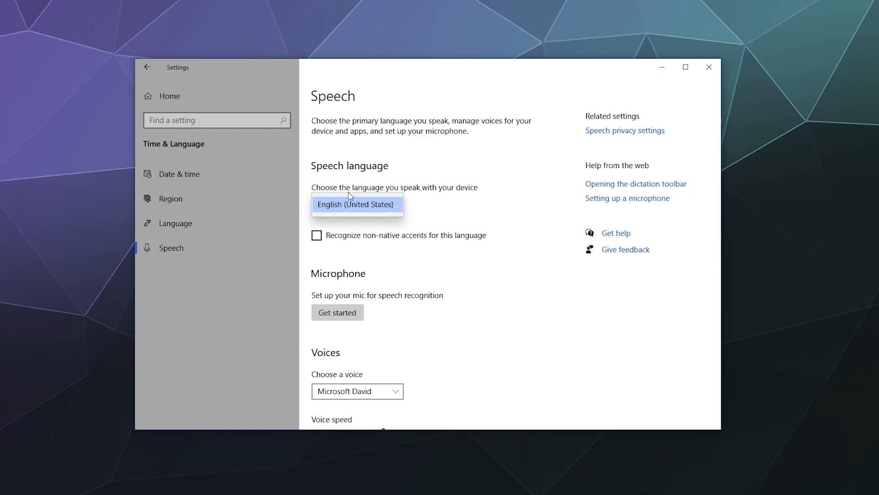
pyautogui.click(481, 205)
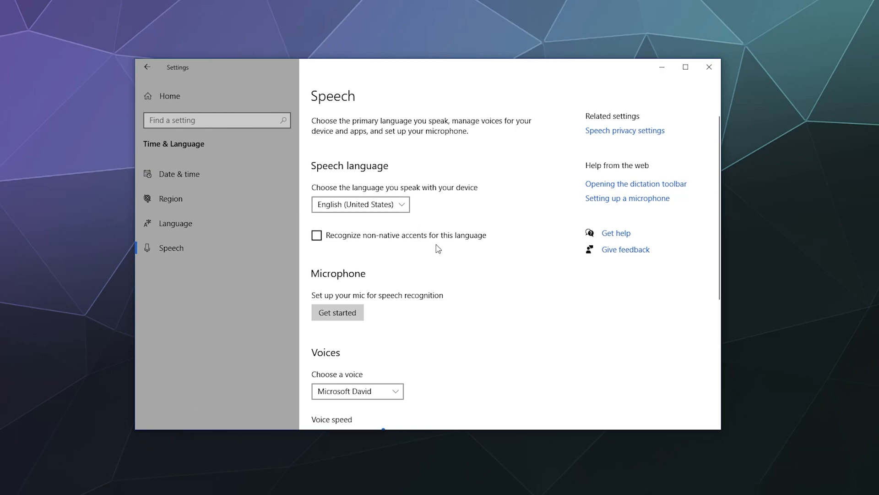
# Review the microphone setup and voice settings, and examine which voices can be chosen
pyautogui.scroll(-1, 436, 247)
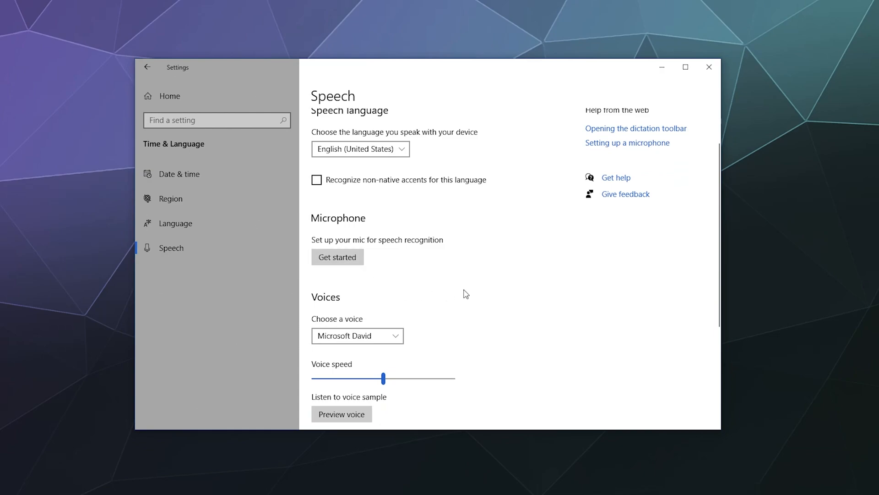
pyautogui.scroll(-2, 416, 277)
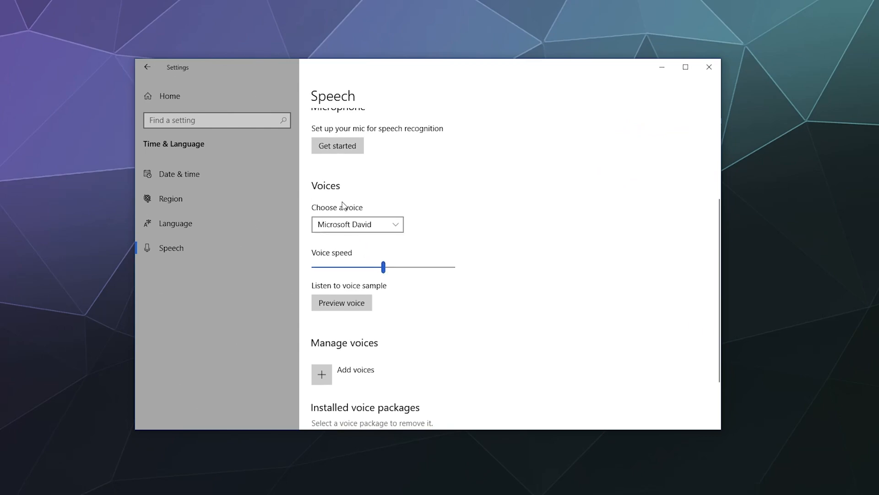
pyautogui.click(394, 224)
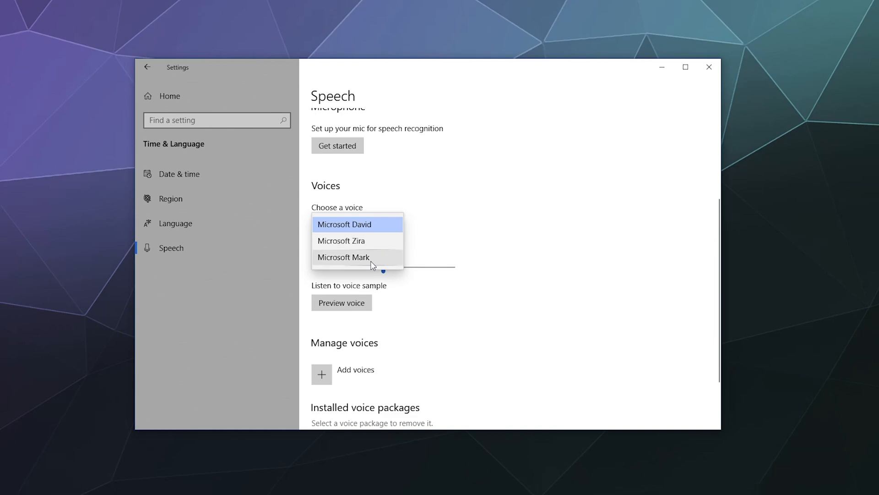
pyautogui.click(484, 207)
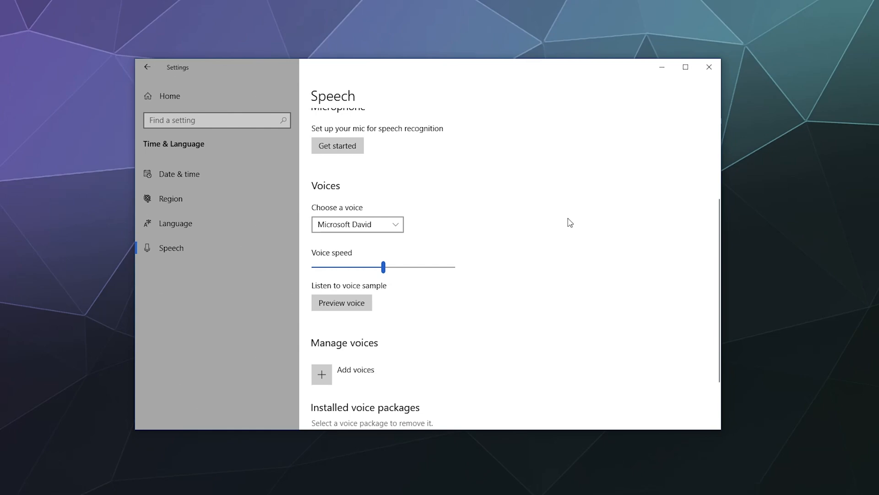
# Browse the voice packages offered for adding and cancel without selecting one
pyautogui.scroll(-3, 570, 222)
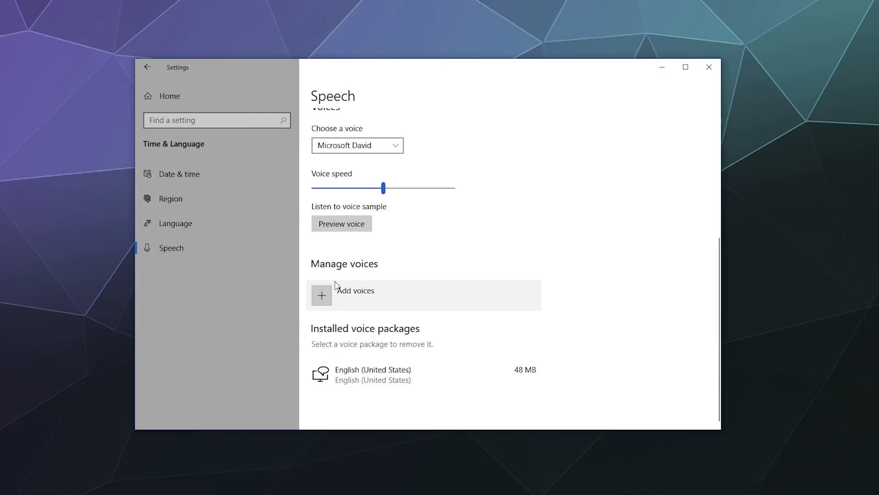
pyautogui.click(369, 306)
pyautogui.scroll(-4, 405, 303)
pyautogui.click(480, 408)
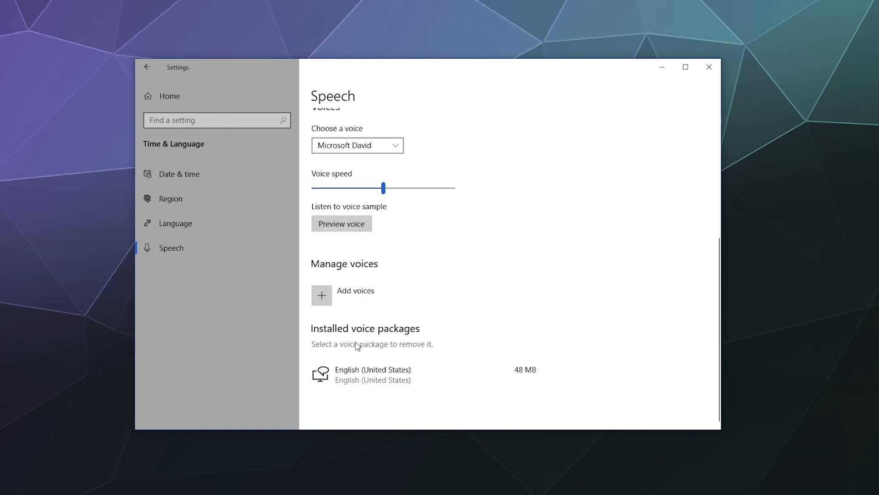
# Expand the installed English (United States) voice package to view its removal option, and return to the Settings home page
pyautogui.click(467, 373)
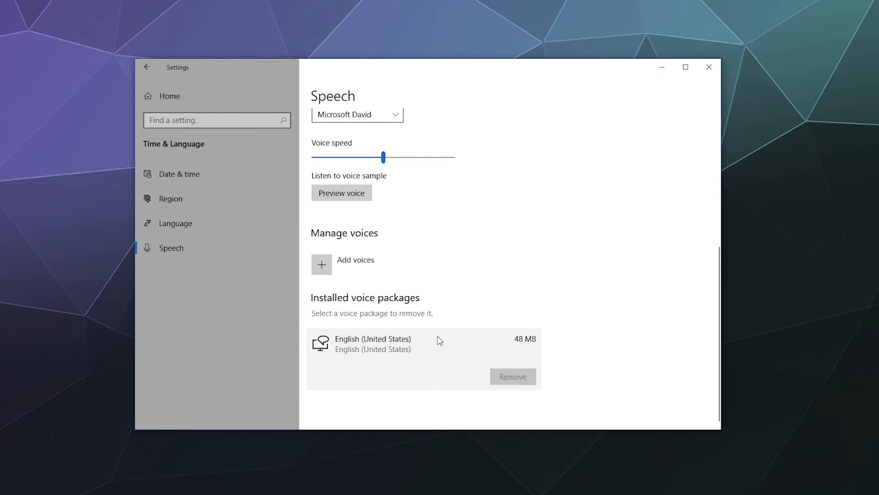
pyautogui.scroll(1, 452, 317)
pyautogui.scroll(5, 452, 316)
pyautogui.scroll(-6, 452, 315)
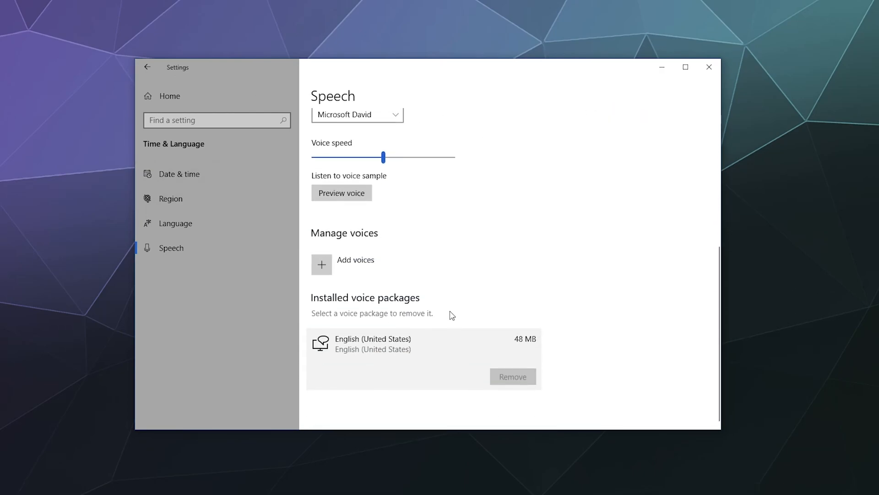
pyautogui.click(168, 98)
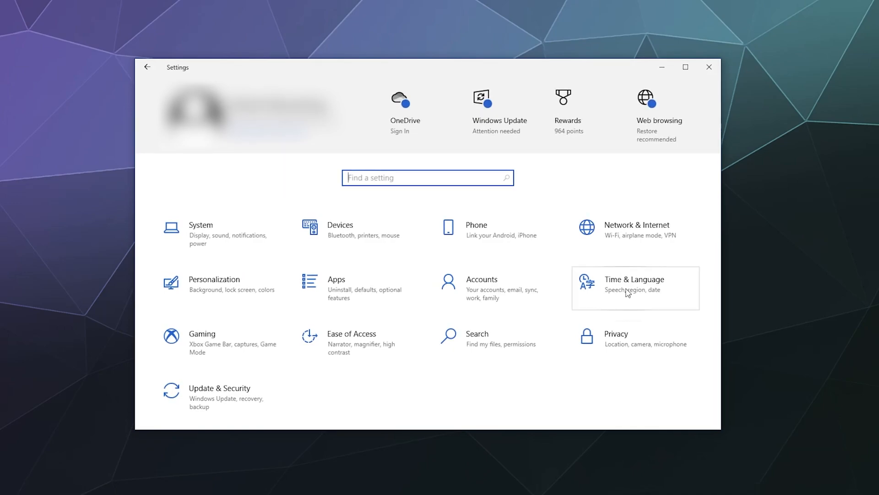